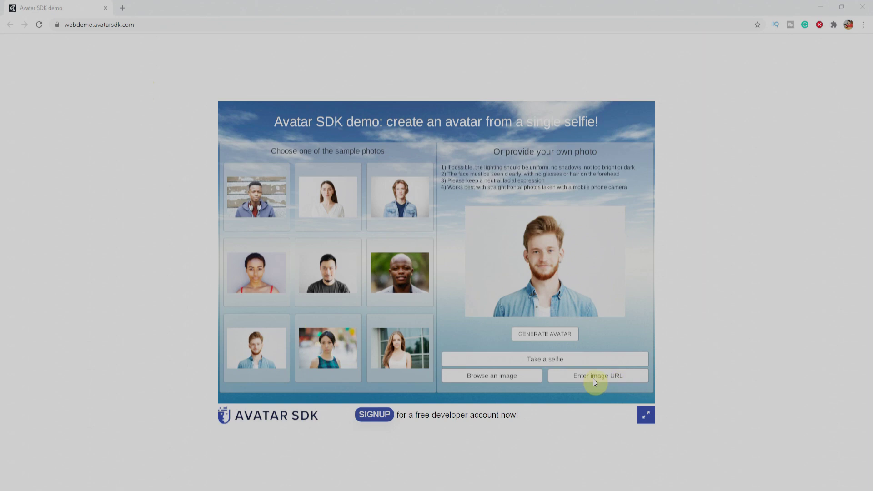
Upload the bearded man's portrait photo from the Desktop and generate an avatar from it
left_click(471, 376)
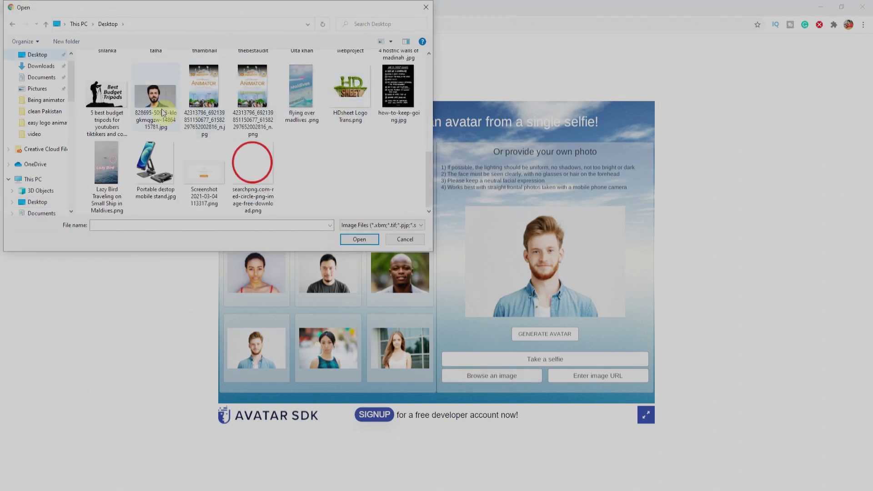
double_click(164, 112)
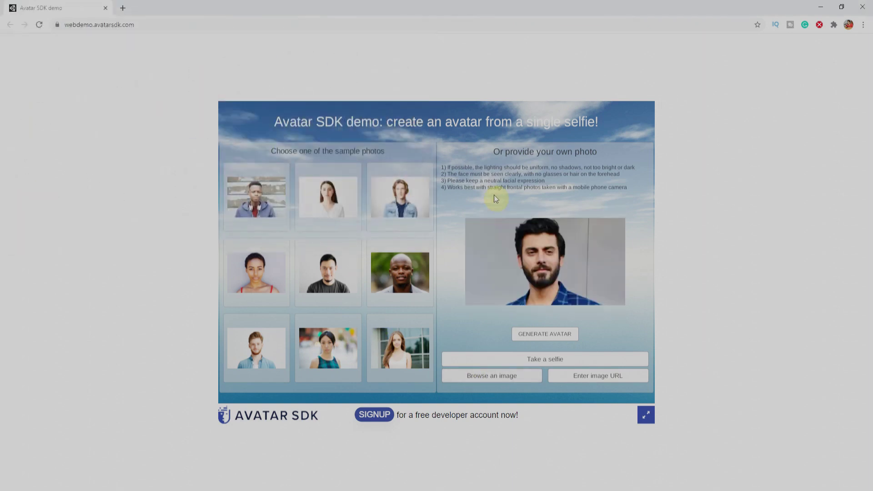
left_click(558, 339)
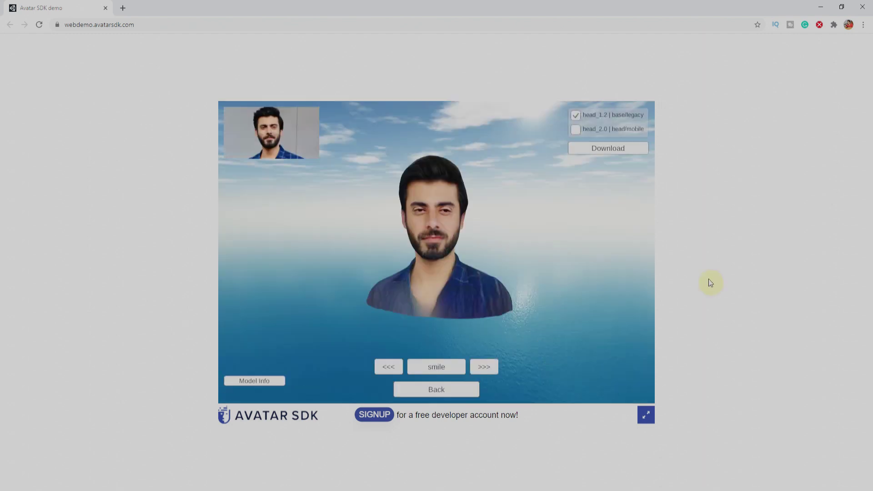
Rotate the finished 3D bust left and right to inspect both profiles
mouse_move(446, 280)
left_mouse_down()
mouse_move(483, 301)
mouse_move(504, 296)
mouse_move(480, 302)
left_mouse_up()
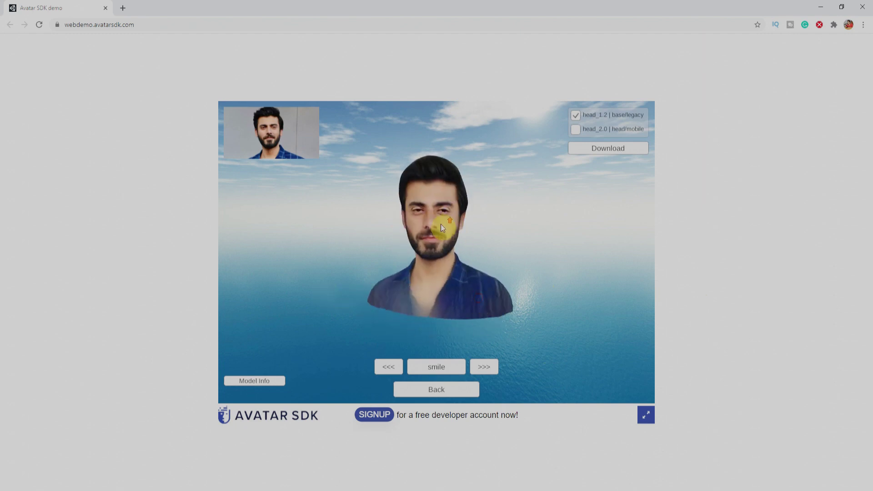
mouse_move(492, 274)
left_mouse_down()
mouse_move(449, 277)
mouse_move(531, 277)
mouse_move(468, 280)
left_mouse_up()
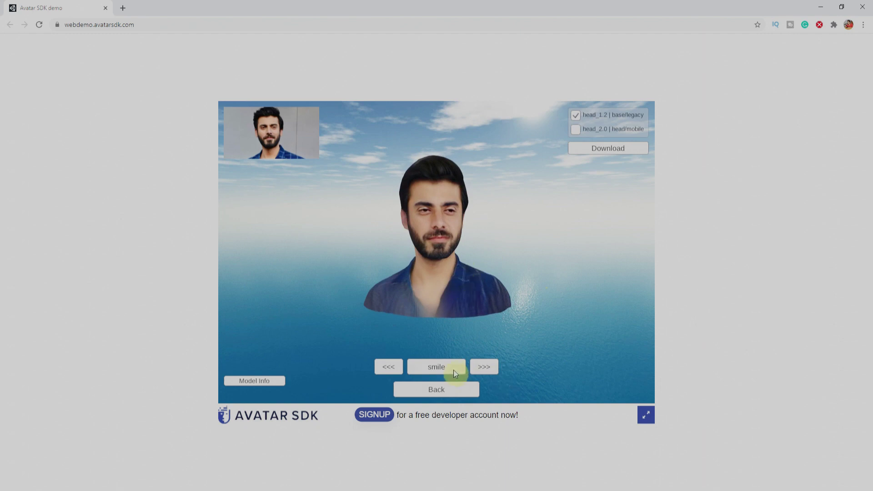
Preview the avatar's smile, blink and kiss expressions in turn
left_click(433, 367)
left_click(495, 366)
left_click(480, 367)
Check the avatar's gender, age and colour details in Model Info while turning it
mouse_move(474, 271)
left_mouse_down()
mouse_move(432, 280)
mouse_move(460, 287)
left_mouse_up()
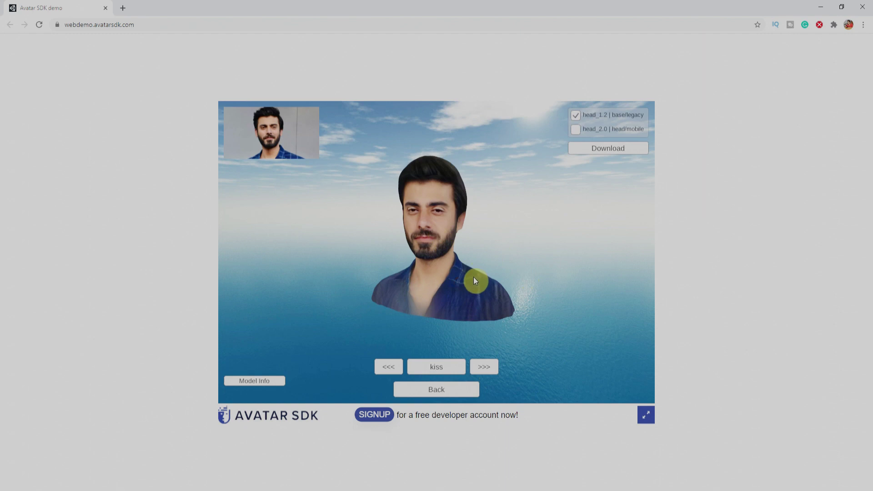
left_click(255, 381)
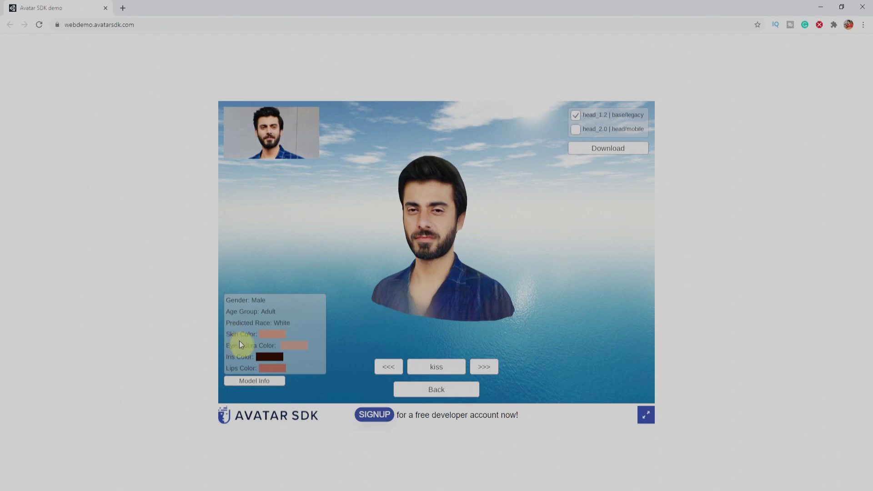
left_click(266, 383)
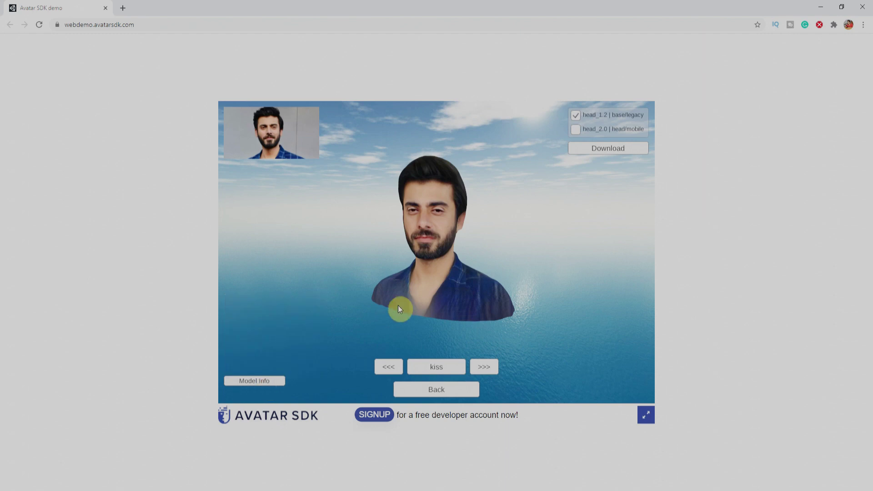
mouse_move(397, 305)
left_mouse_down()
mouse_move(497, 304)
mouse_move(419, 310)
left_mouse_up()
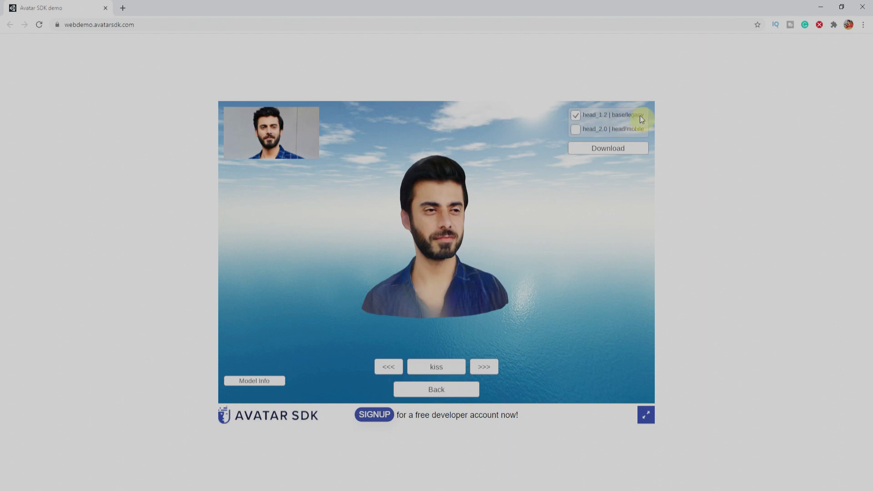
Download the head_1.2 avatar as model.zip after completing the developer sign-up
left_click(604, 150)
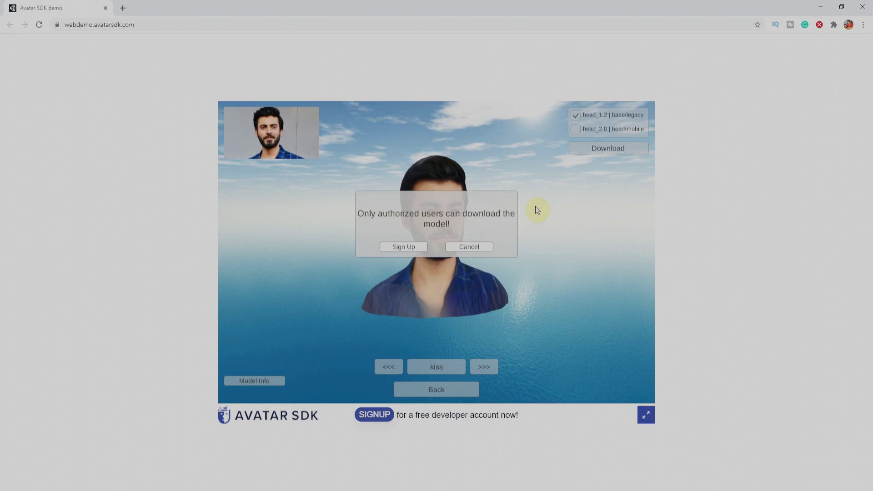
left_click(405, 248)
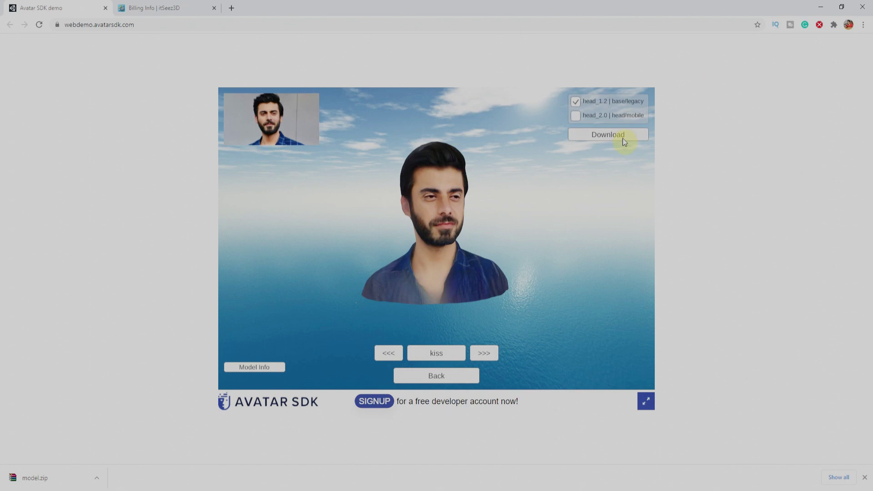
left_click(100, 479)
Extract model.obj and model.png from model.zip into the face maker folder
left_click(122, 446)
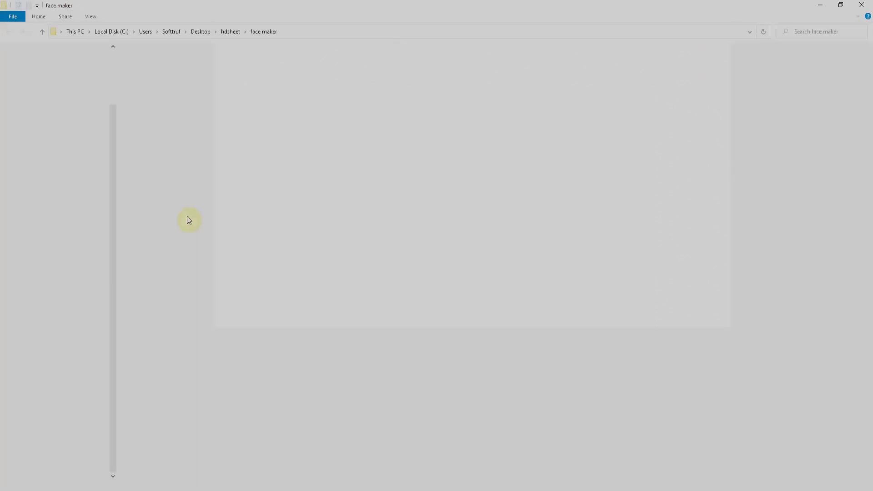
double_click(144, 62)
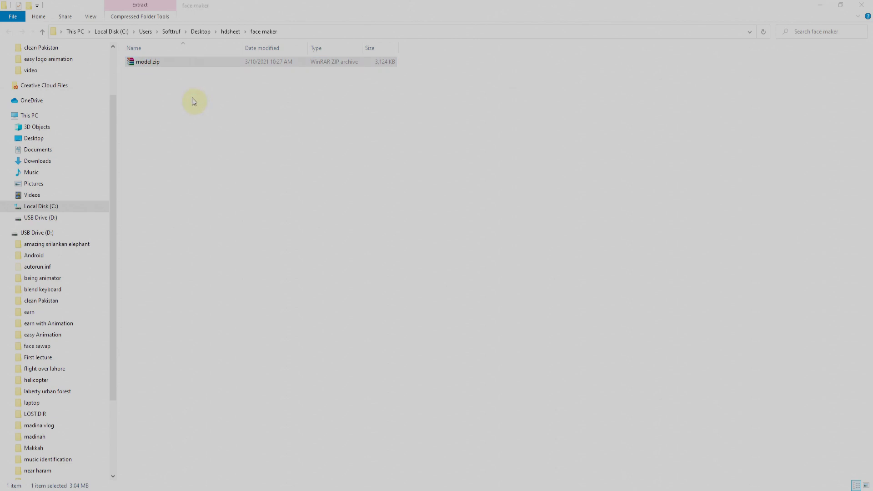
left_click_drag(57, 144, 45, 119)
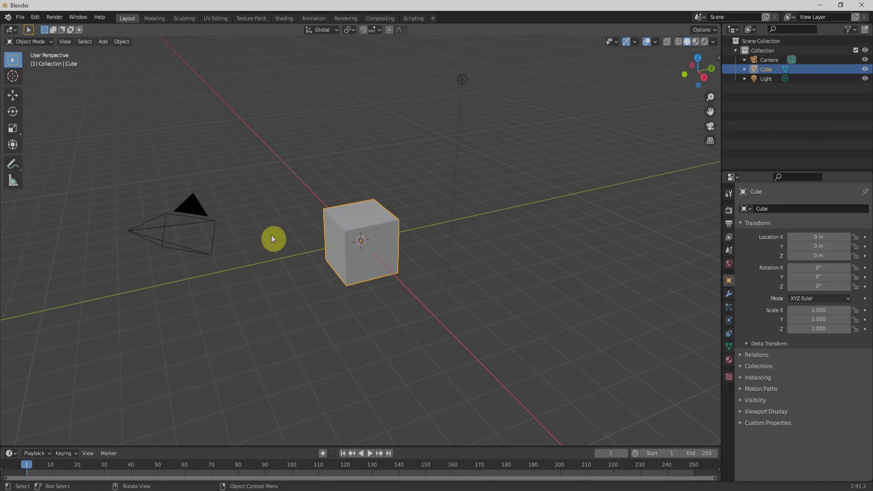
Delete the default camera, cube and light from the scene
key("a")
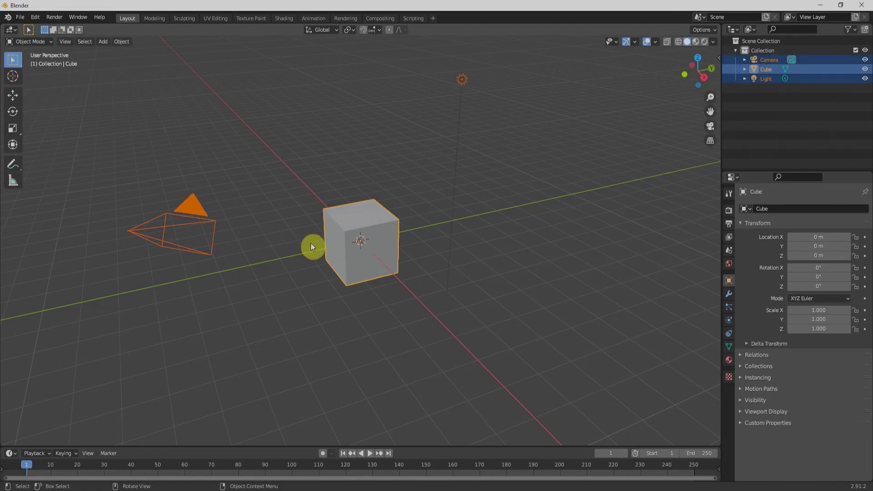
key("x")
left_click(310, 243)
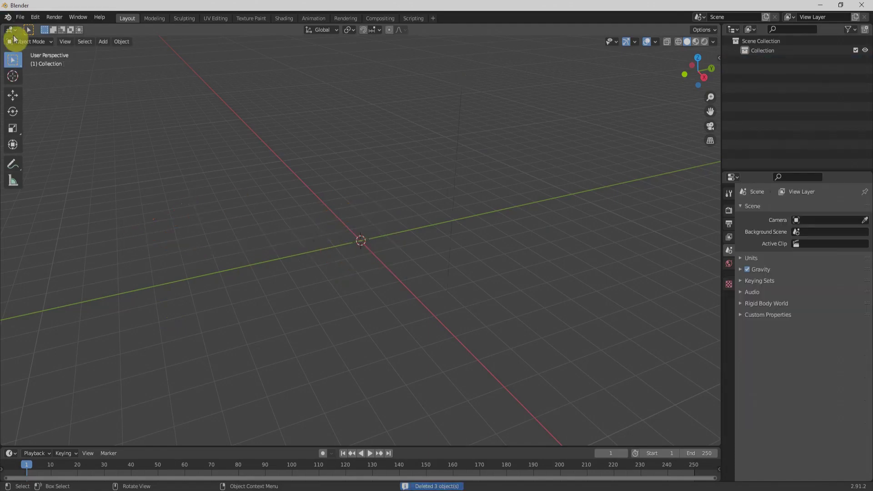
Import model.obj from the face maker folder as a Wavefront OBJ bust
left_click(22, 18)
mouse_move(34, 145)
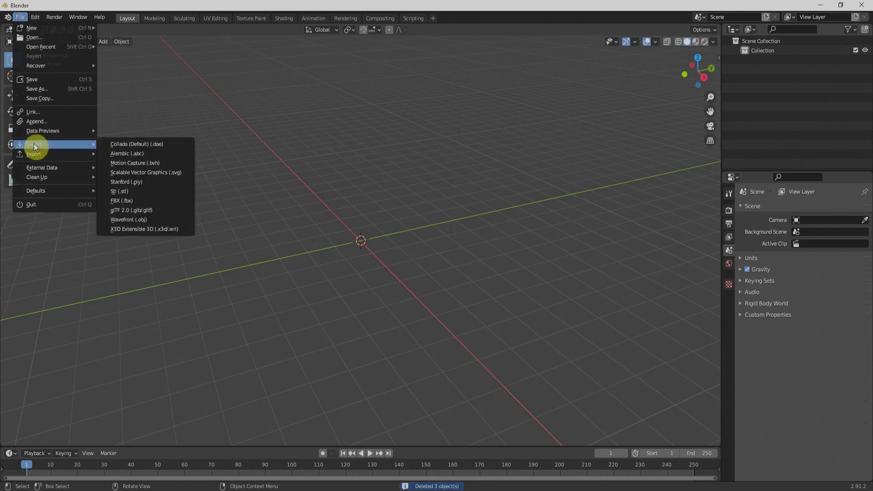
left_click(157, 219)
left_click(230, 345)
left_click(413, 184)
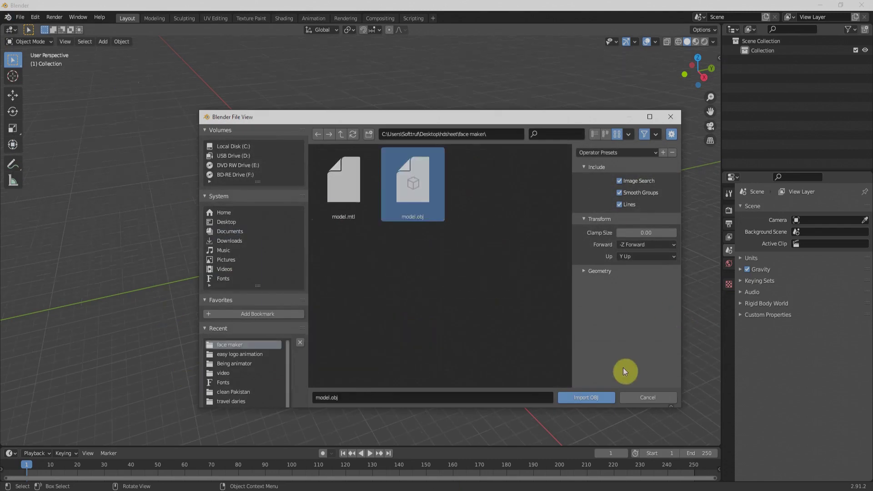
left_click(591, 396)
middle_click_drag(476, 260, 426, 258)
View the bust from the front with rendered viewport shading
scroll(410, 262, "up", 6)
key("KP_1")
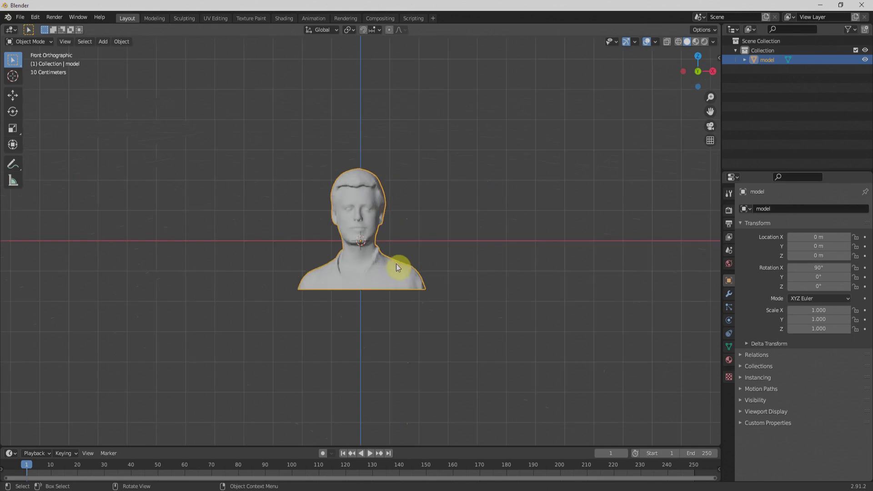
scroll(396, 264, "up", 5)
key("z")
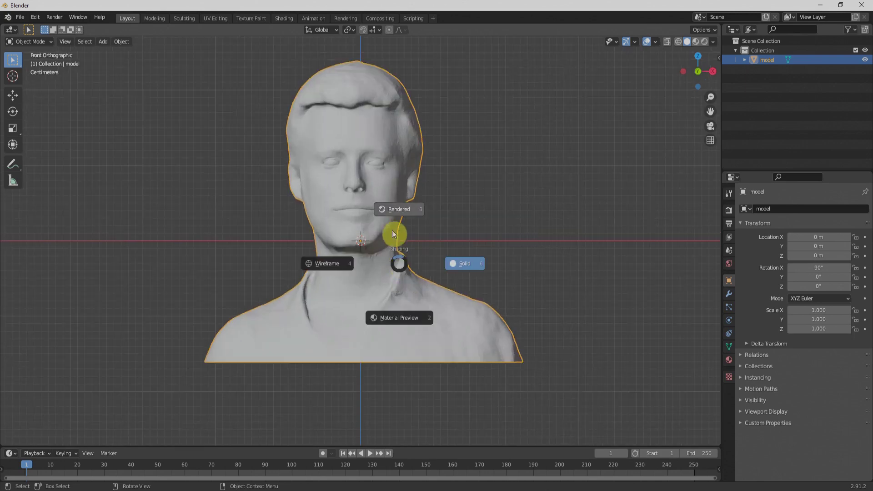
left_click(398, 209)
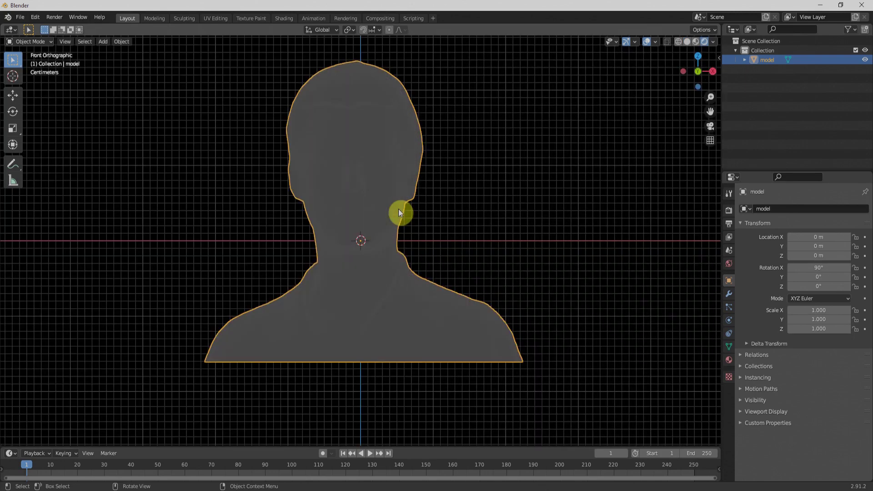
Check the bust's material, then show the World background settings
mouse_move(437, 232)
middle_mouse_down()
mouse_move(434, 258)
mouse_move(383, 260)
middle_mouse_up()
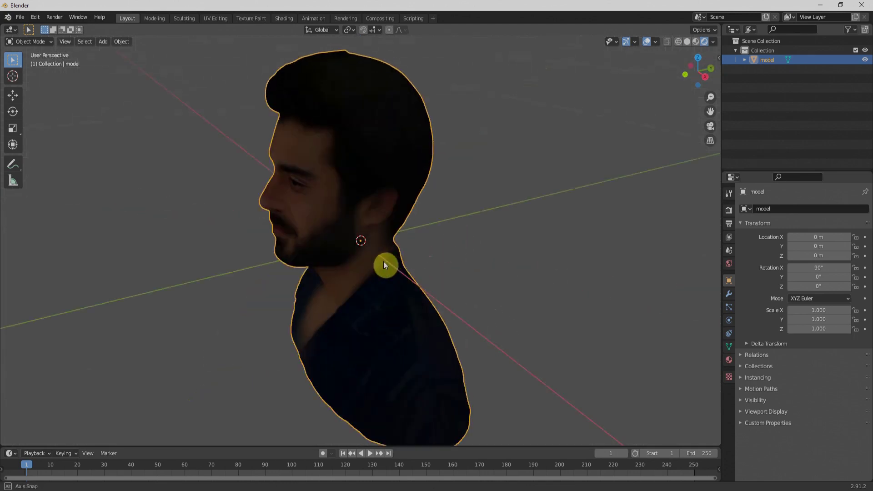
middle_click_drag(445, 260, 716, 258)
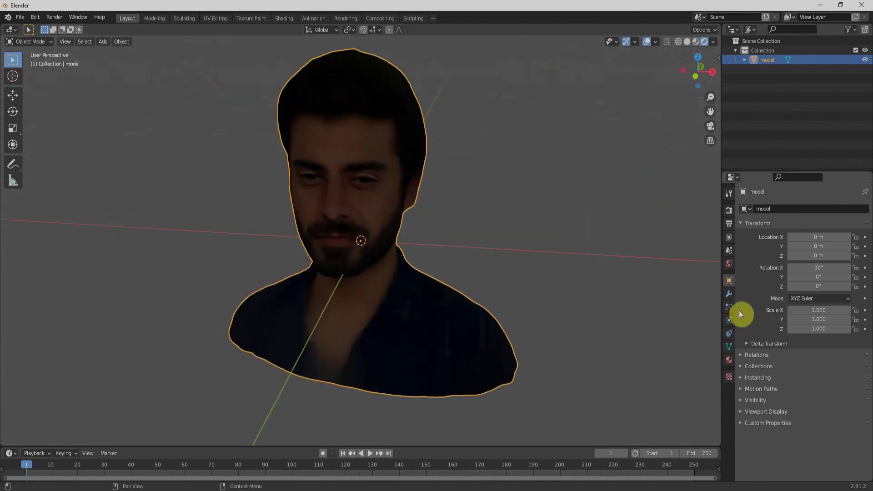
left_click(729, 362)
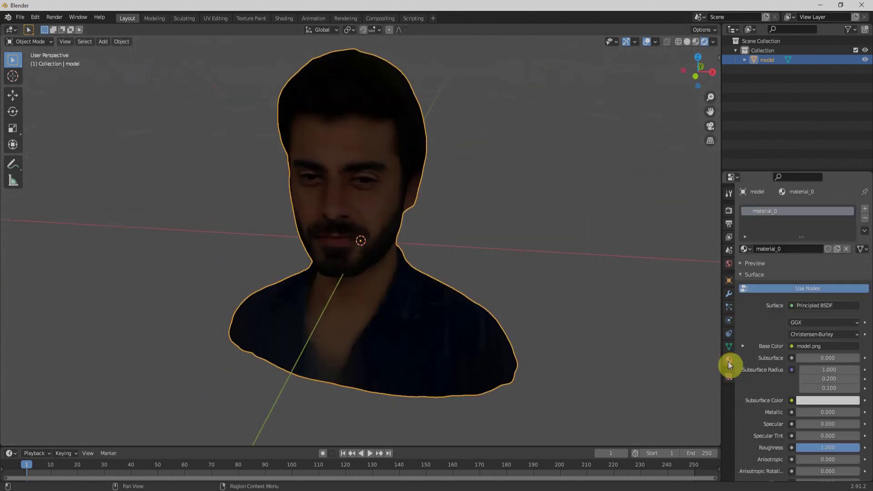
left_click(730, 267)
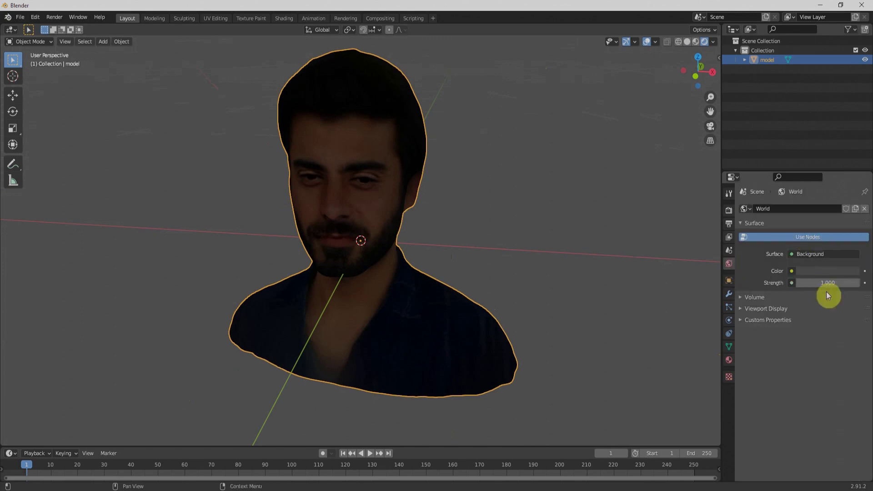
Set the world background colour to white and view the brightened bust in profile
left_click(826, 275)
left_click_drag(853, 155, 853, 135)
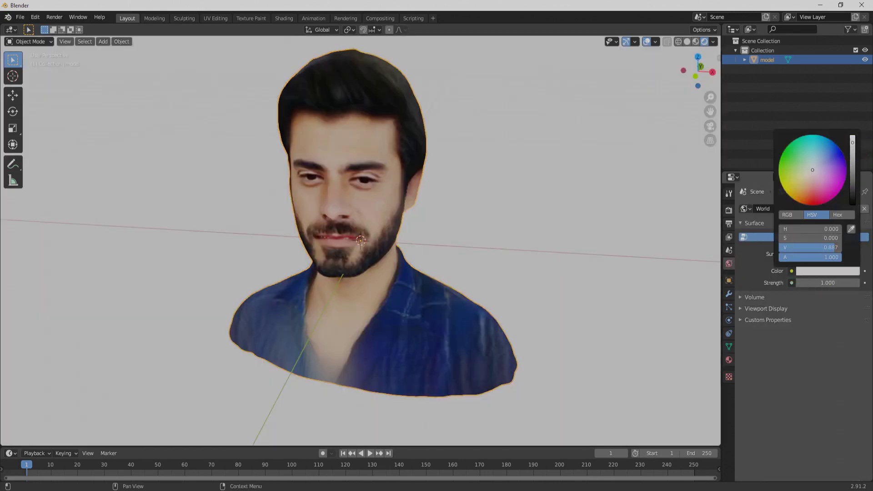
mouse_move(367, 285)
middle_mouse_down()
mouse_move(360, 283)
mouse_move(380, 275)
middle_mouse_up()
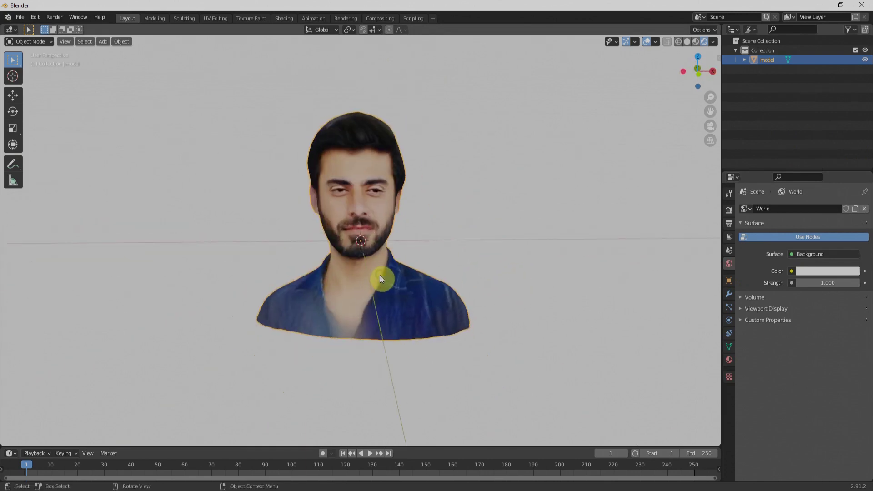
scroll(381, 274, "up", 5)
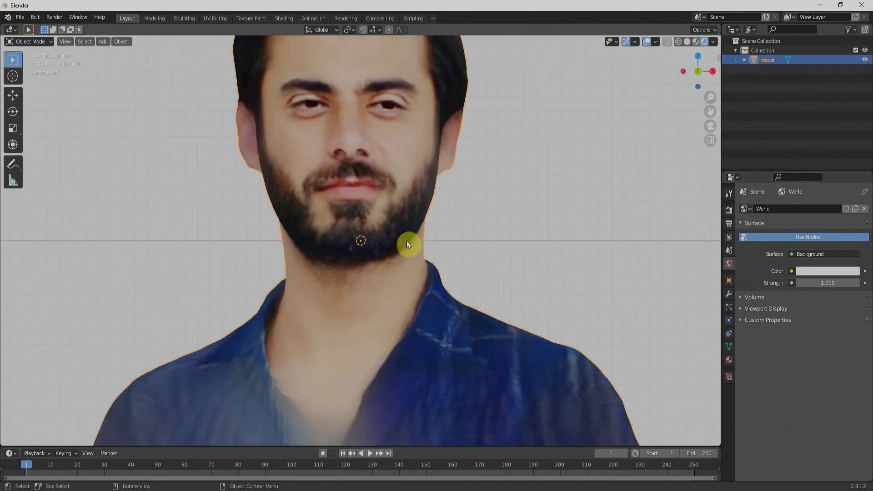
Show the mesh's Object Data settings and inspect the head, ending in front orthographic view
left_click(729, 348)
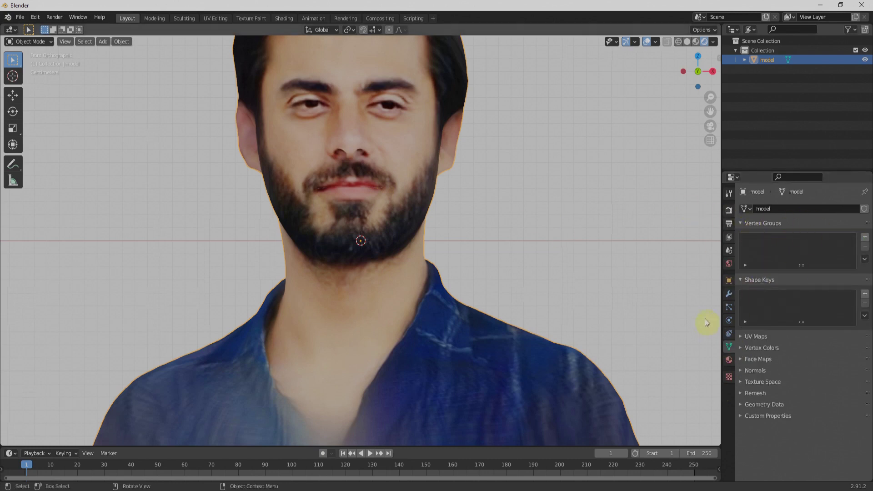
scroll(431, 198, "down", 2)
scroll(427, 210, "down", 2)
scroll(426, 214, "down", 2)
mouse_move(421, 275)
middle_mouse_down()
mouse_move(382, 276)
mouse_move(404, 288)
middle_mouse_up()
scroll(356, 273, "up", 5)
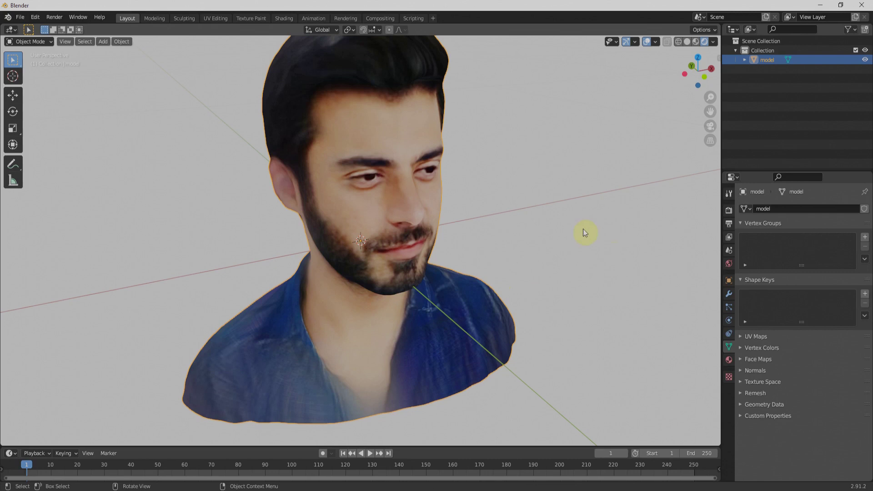
scroll(383, 278, "down", 5)
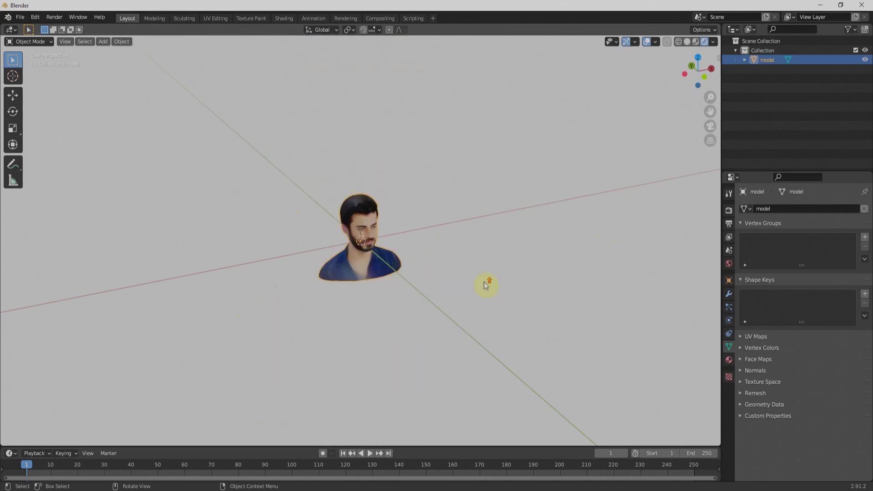
key("KP_1")
scroll(438, 304, "down", 3, "ctrl")
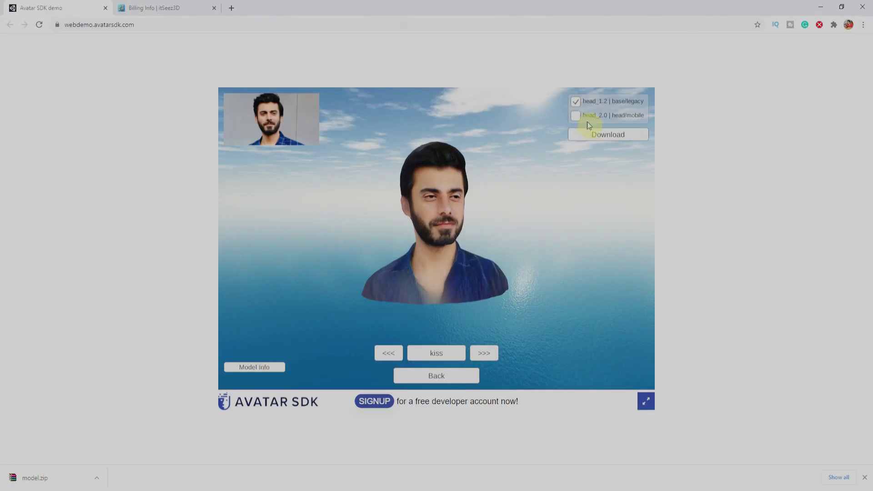
Switch the avatar to head_2.0 | head/mobile and download that model
left_click(577, 116)
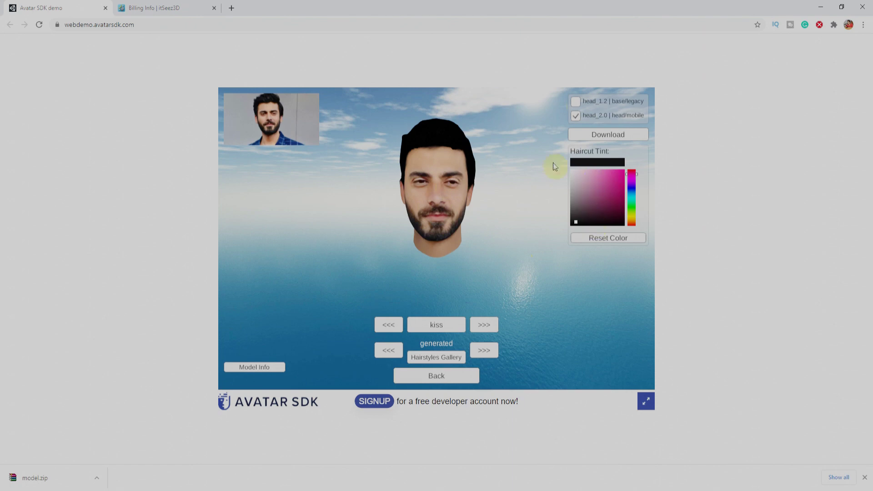
left_click(614, 135)
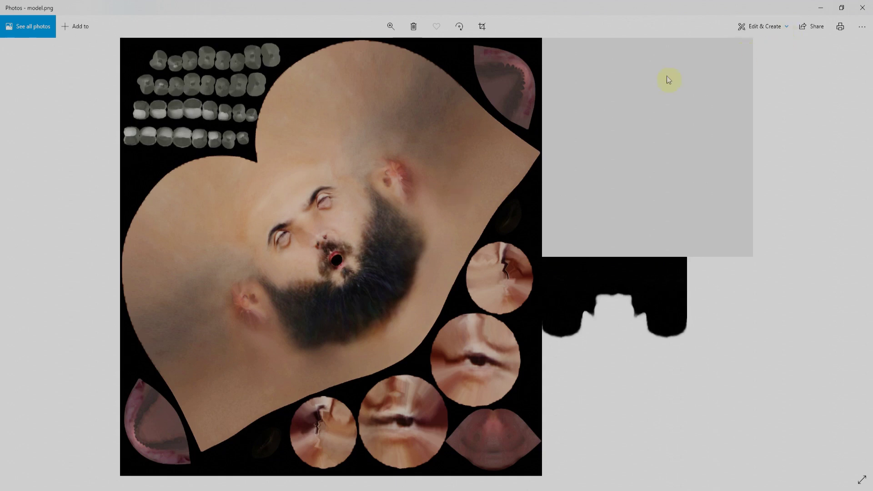
Compare the head and bust model.png textures, then select model.obj in the model (1) folder
left_click(863, 7)
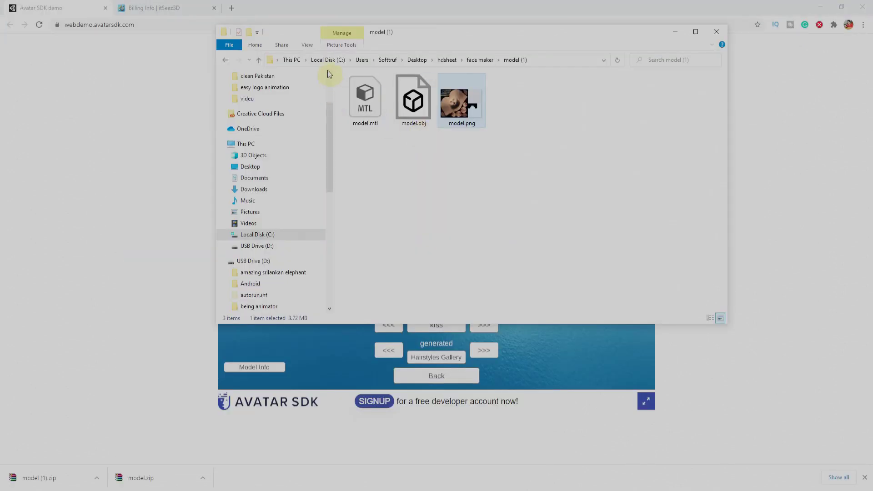
left_click(481, 60)
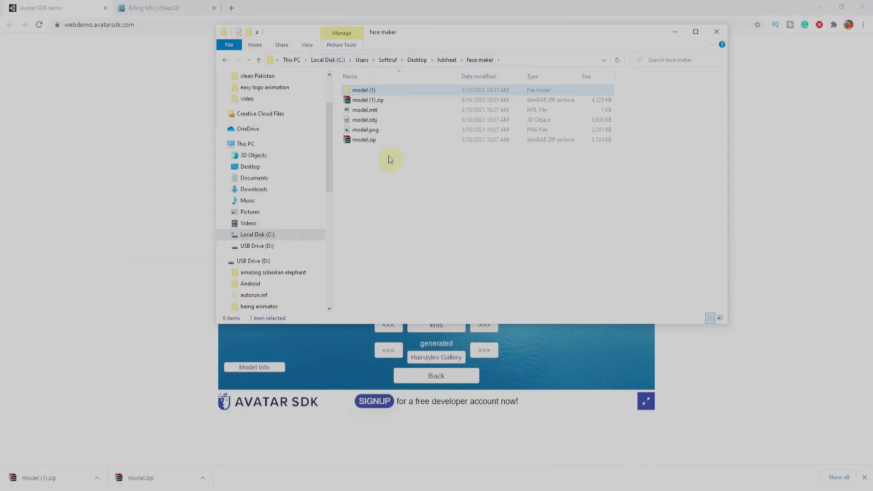
double_click(365, 130)
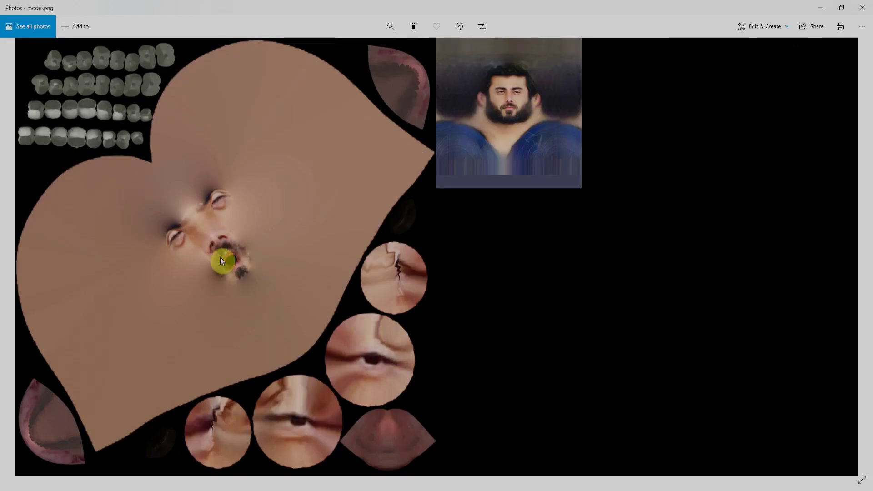
left_click(865, 4)
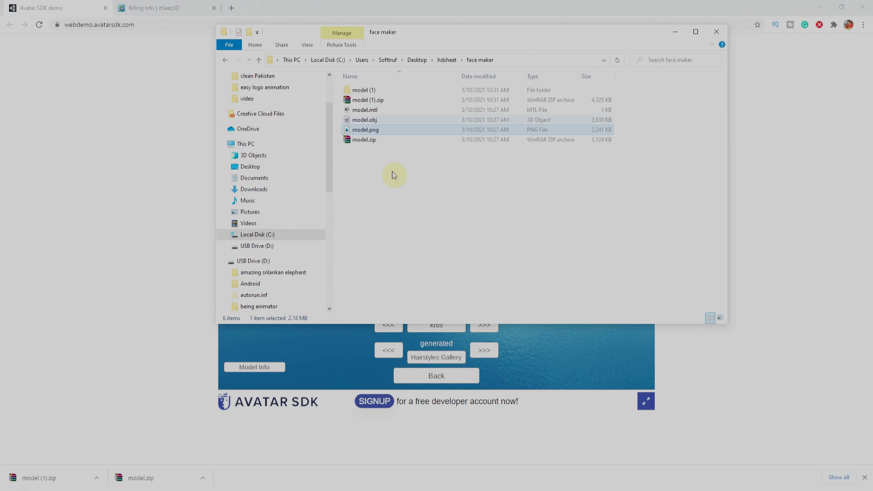
double_click(363, 93)
left_click(413, 98)
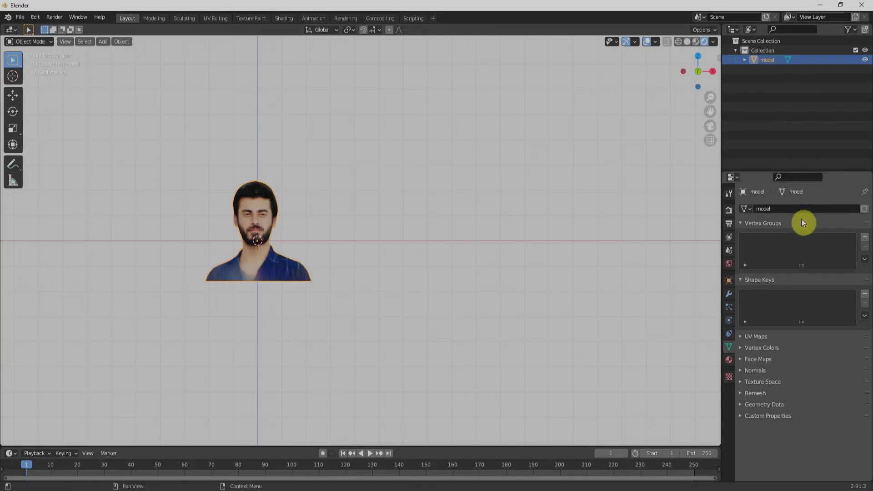
Create a new Collection 2, make it active, and hide the original bust collection
right_click(761, 111)
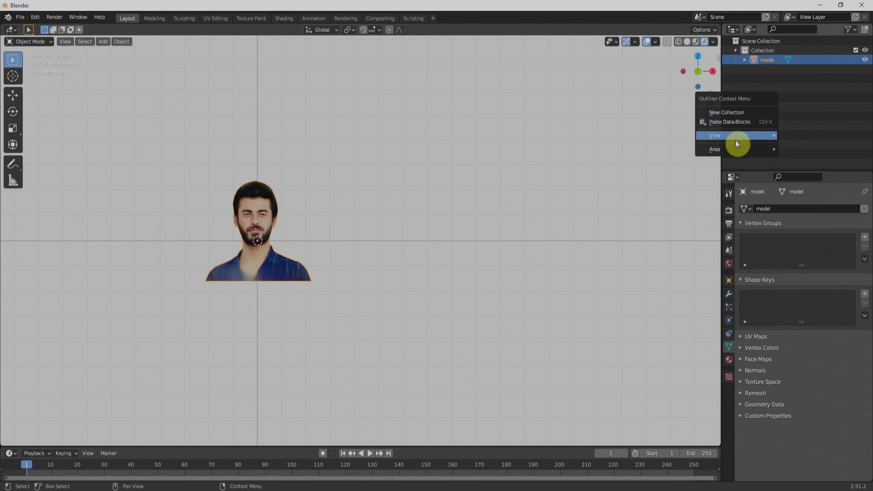
left_click(729, 112)
left_click(763, 71)
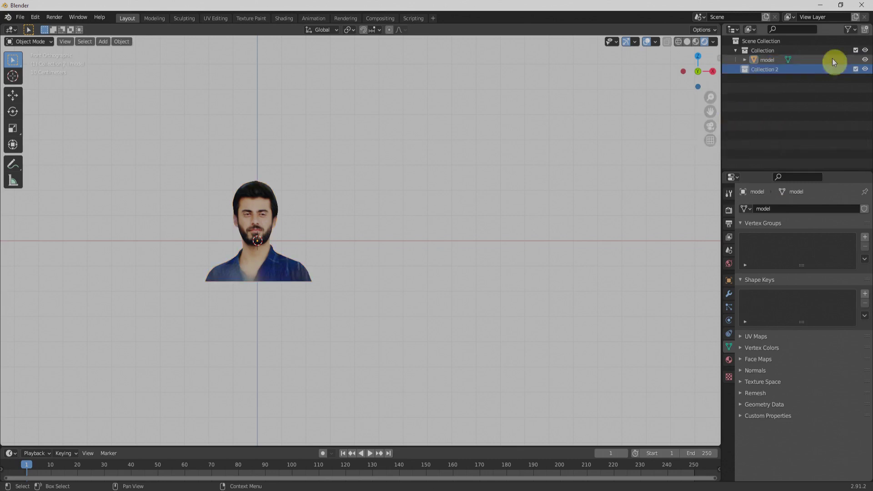
left_click(865, 50)
Import model.obj from the model (1) folder as a Wavefront OBJ
left_click(20, 17)
mouse_move(34, 143)
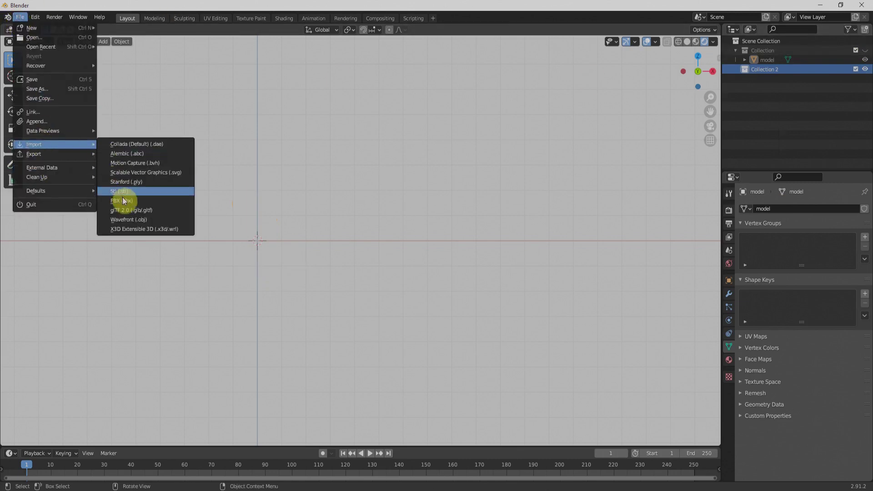
left_click(164, 220)
double_click(369, 222)
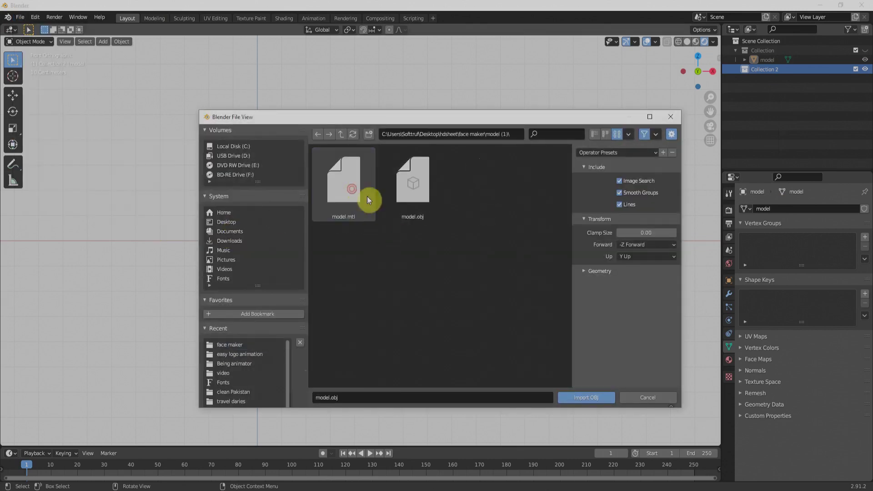
left_click(427, 195)
left_click(604, 399)
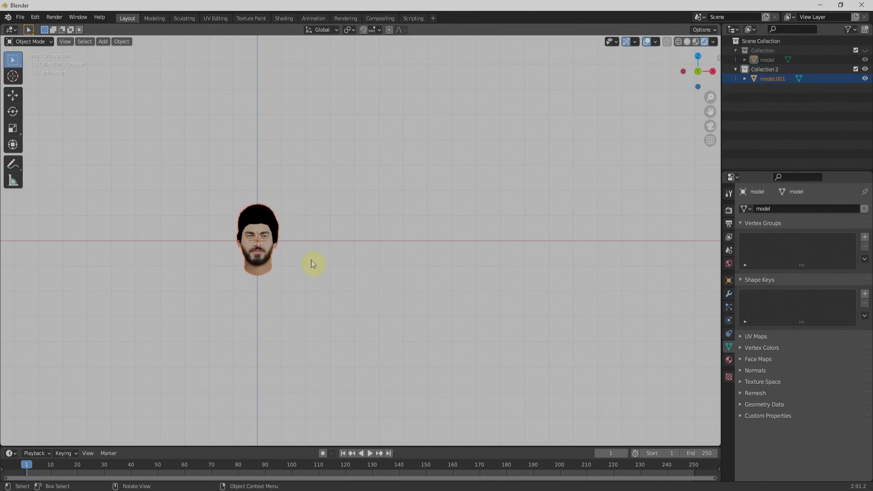
Centre on the imported head, select model.001, and unhide the bust collection
mouse_move(343, 271)
middle_mouse_down("shift")
mouse_move(421, 269)
mouse_move(290, 271)
mouse_move(320, 237)
middle_mouse_up("shift")
scroll(381, 279, "up", 5)
left_click(315, 241)
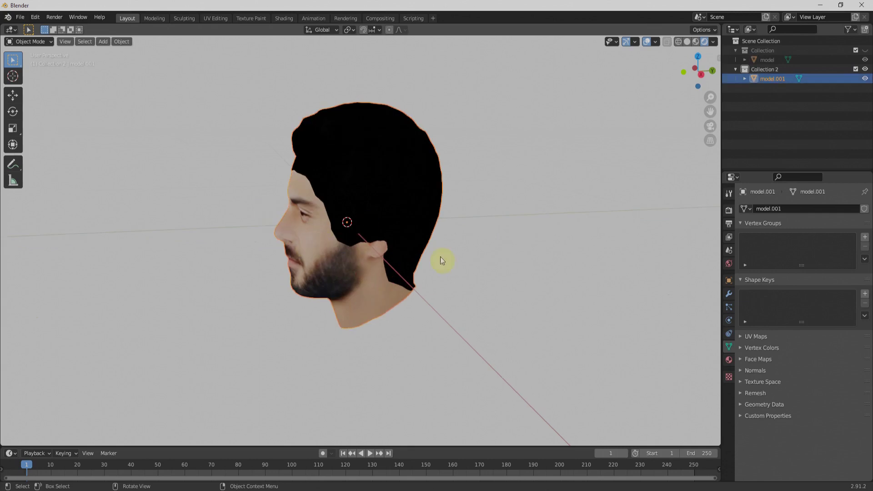
left_click(866, 50)
scroll(279, 255, "down", 5)
From a front view, move the bust model left with the Move tool
middle_click_drag(279, 255, 454, 251)
scroll(454, 251, "down", 2)
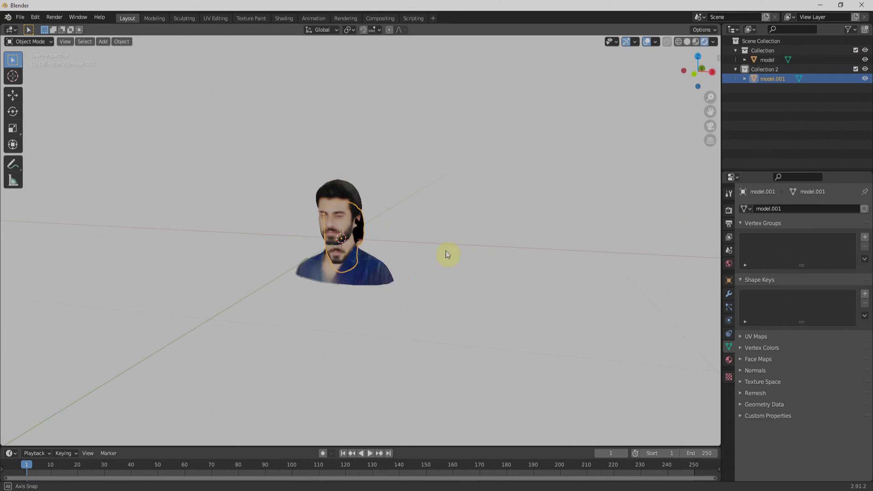
middle_click_drag(322, 204, 342, 198)
left_click(342, 198)
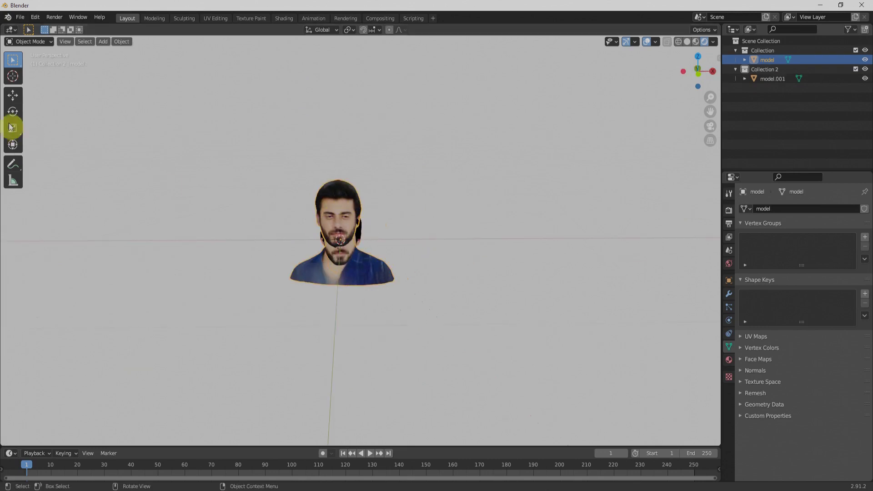
left_click(14, 96)
left_click_drag(378, 242, 287, 242)
Select the head model.001 and switch to the Avatar SDK demo in Chrome
middle_click_drag(263, 289, 335, 300)
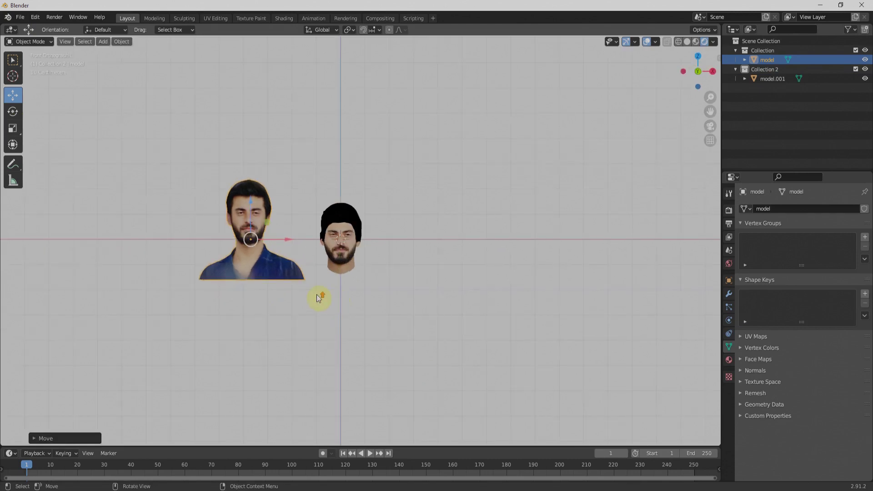
scroll(385, 295, "up", 4)
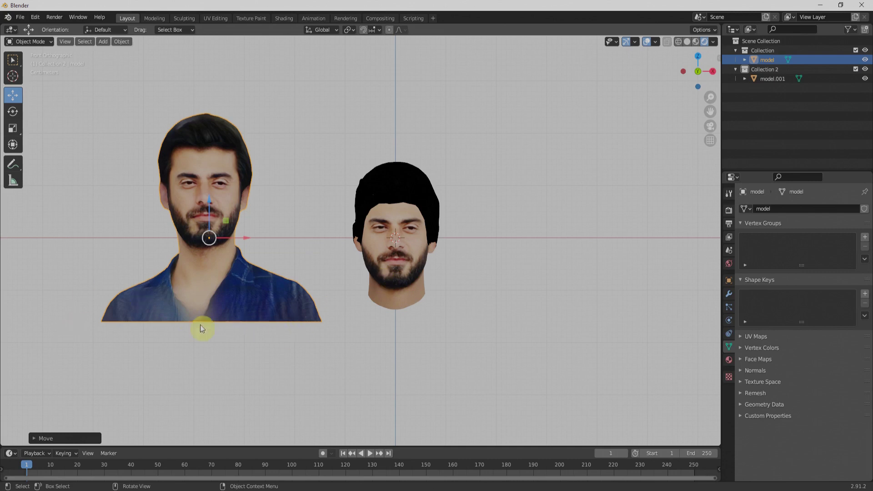
left_click(406, 263)
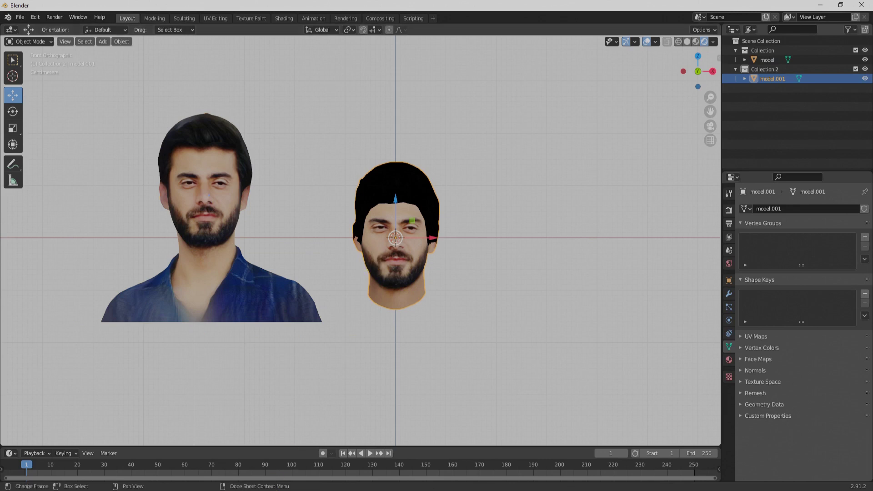
left_click(255, 489)
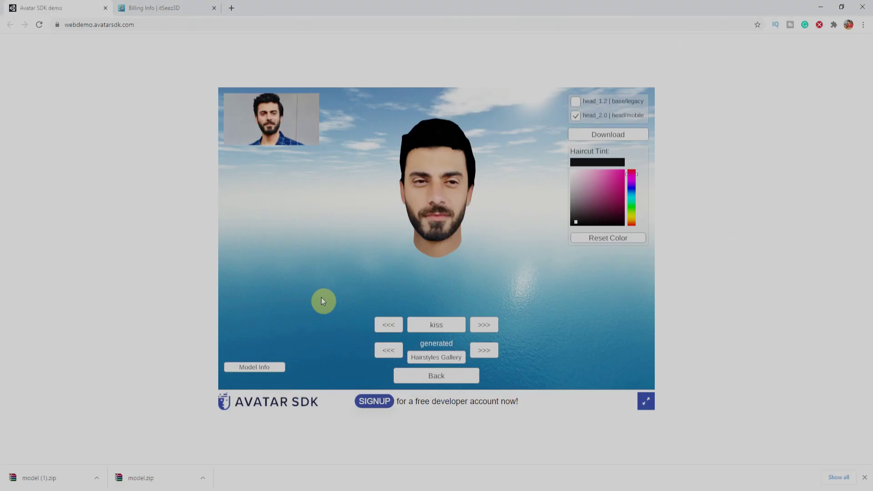
Compare the head_1.2 bust and head_2.0 head-only avatars, ending on head_1.2
left_click(575, 102)
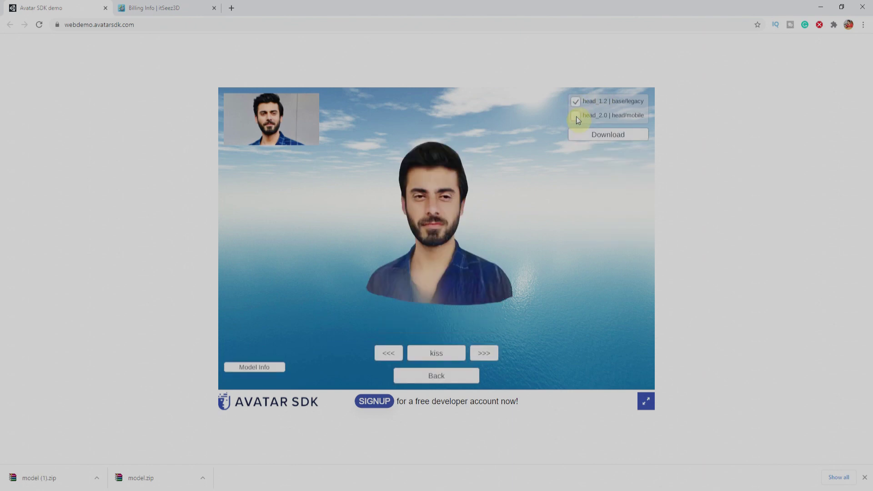
left_click(576, 116)
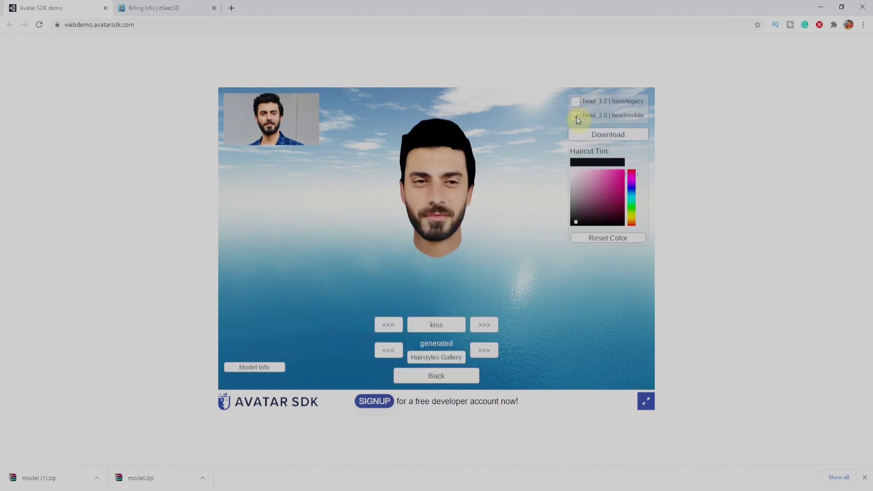
left_click(576, 101)
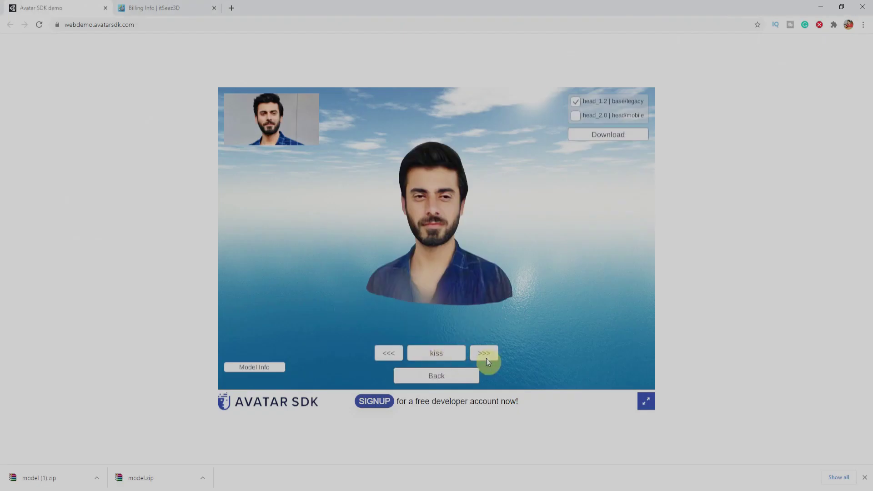
Cycle the avatar's expressions through puff, yawning and fear
left_click(487, 359)
left_click(484, 355)
left_click(485, 351)
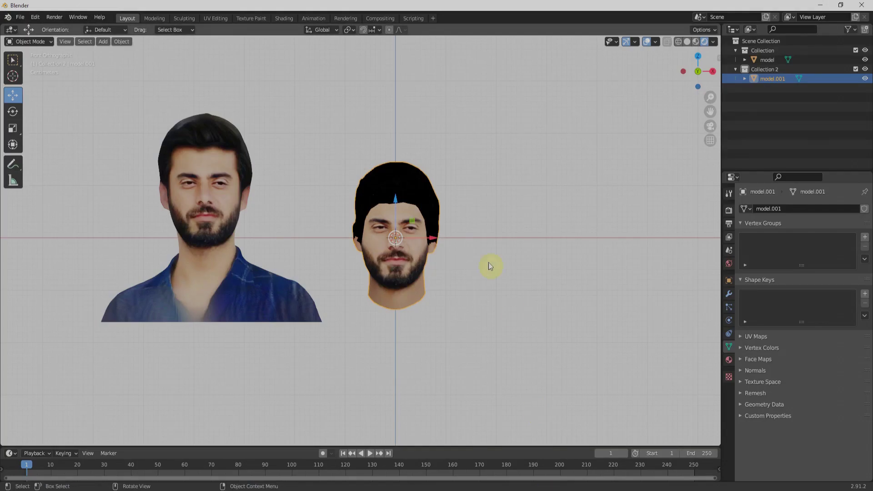
Orbit to a perspective view of both heads and set viewport shading to Rendered
middle_click_drag(375, 278, 378, 276, "shift")
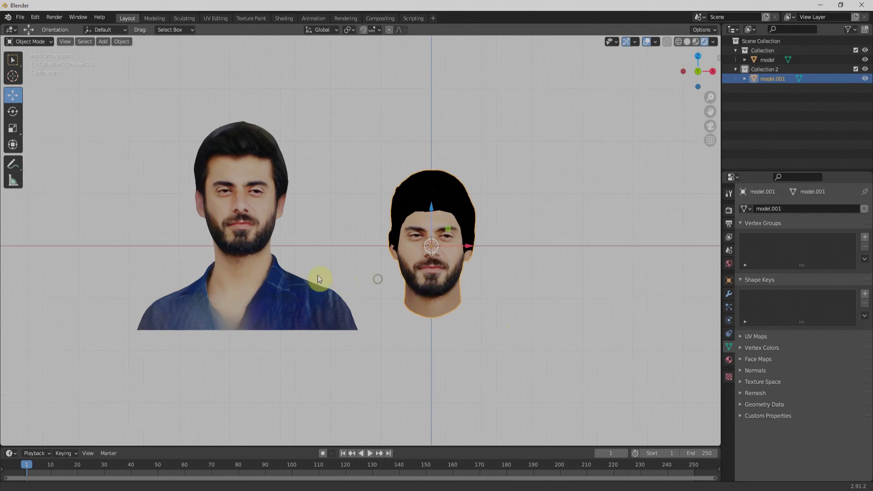
mouse_move(317, 287)
middle_mouse_down()
mouse_move(364, 297)
mouse_move(323, 297)
mouse_move(452, 304)
mouse_move(378, 291)
middle_mouse_up()
scroll(333, 294, "down", 3)
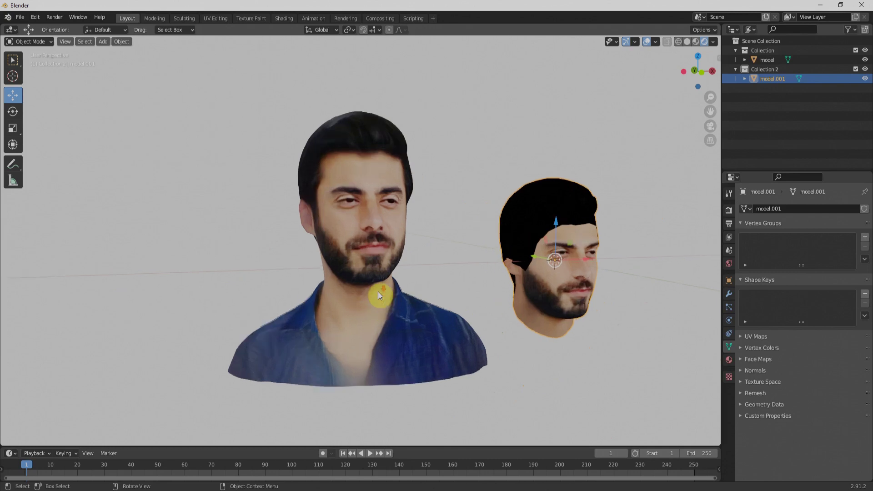
key("z")
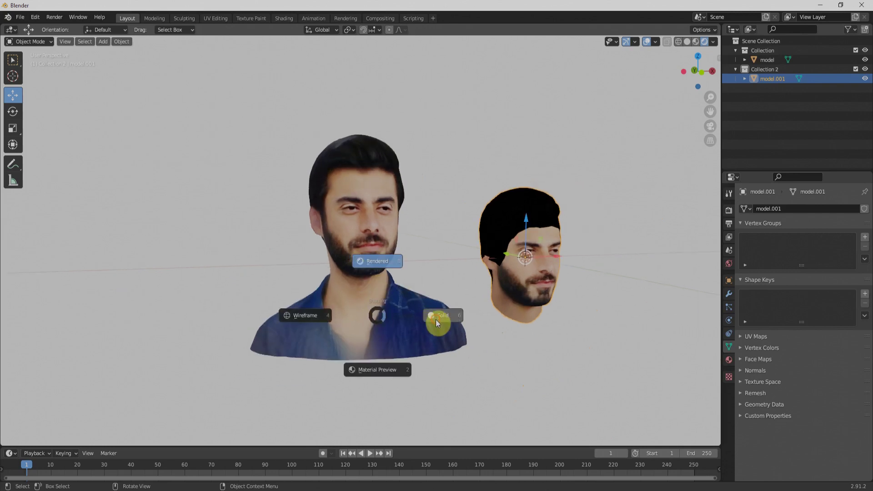
left_click(436, 319)
middle_click_drag(362, 296, 386, 296)
key("z")
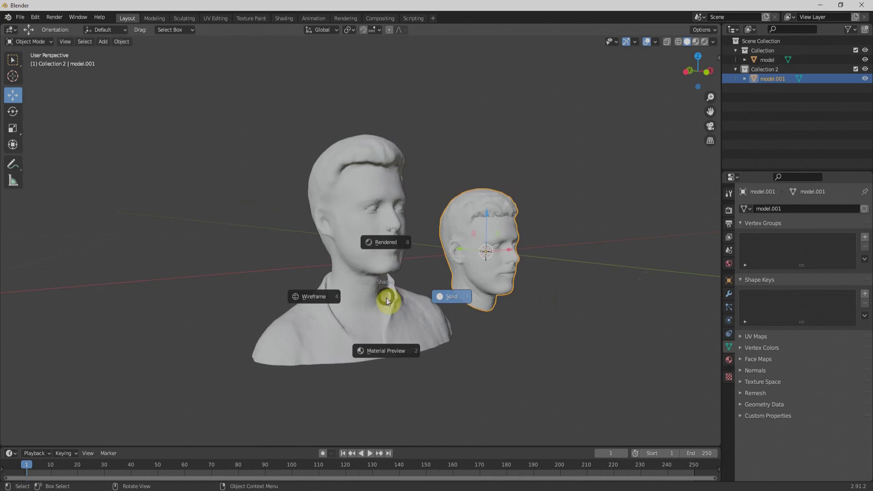
left_click(394, 246)
scroll(432, 269, "up", 1)
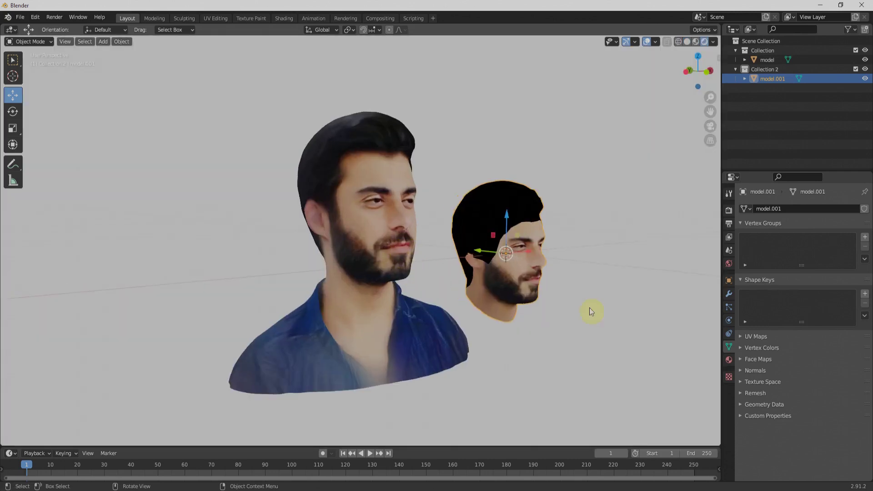
Switch the render engine from Eevee to Cycles and orbit so the bust faces front
left_click(729, 210)
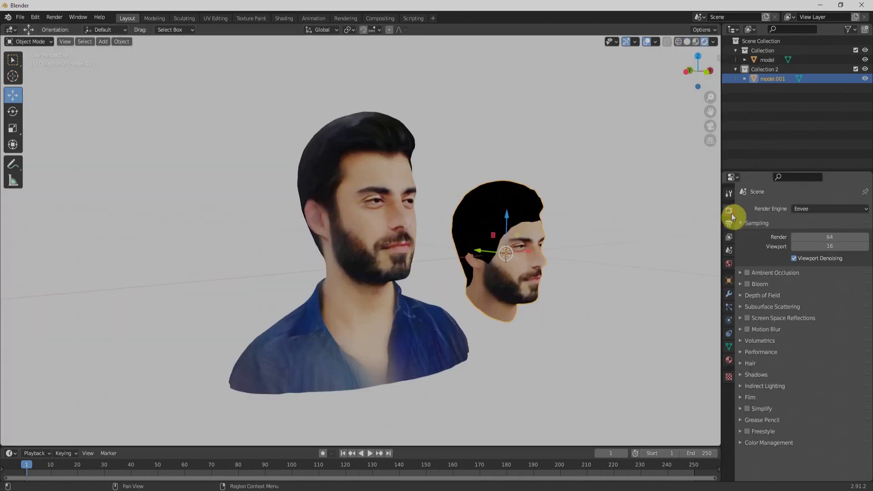
left_click(810, 209)
left_click(807, 240)
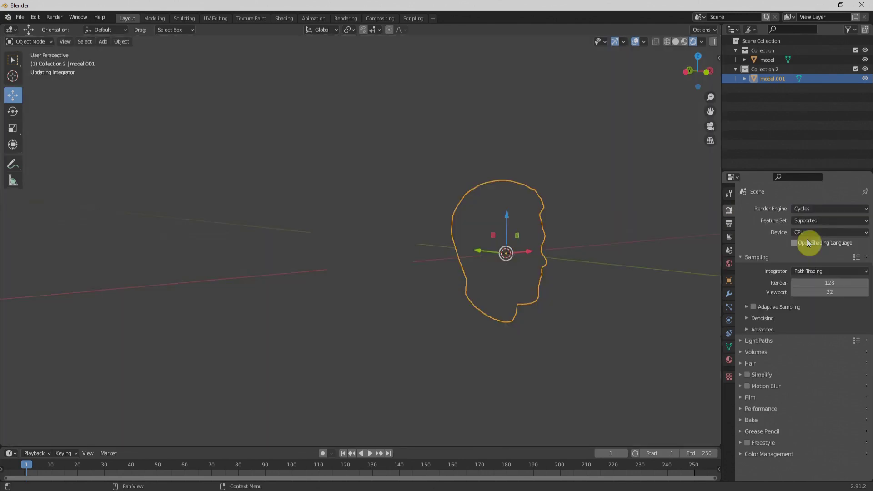
scroll(399, 270, "up", 2)
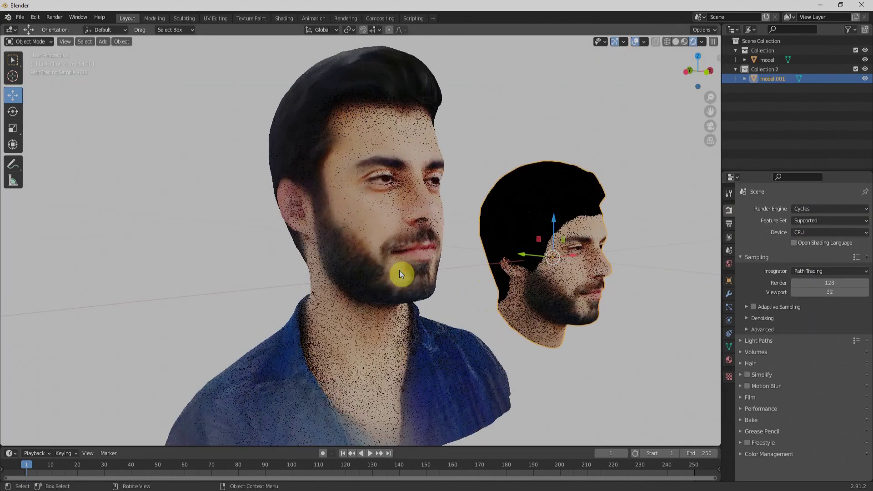
mouse_move(392, 329)
middle_mouse_down()
mouse_move(358, 307)
mouse_move(408, 266)
middle_mouse_up()
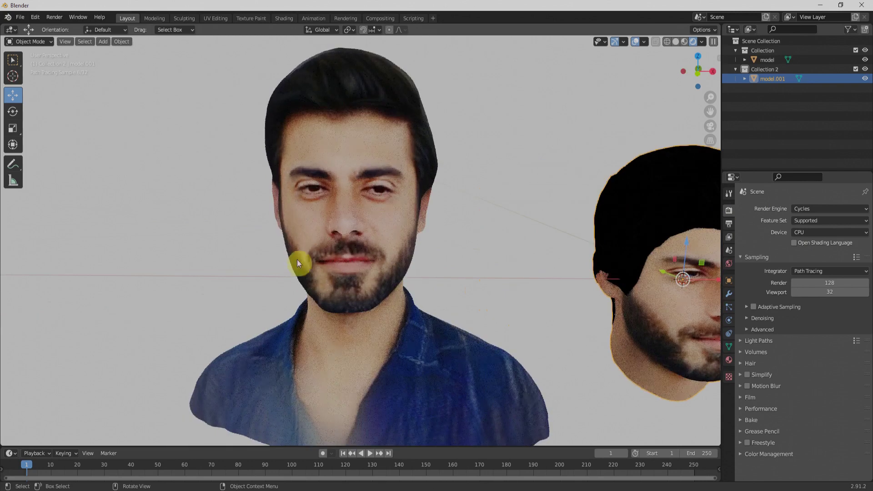